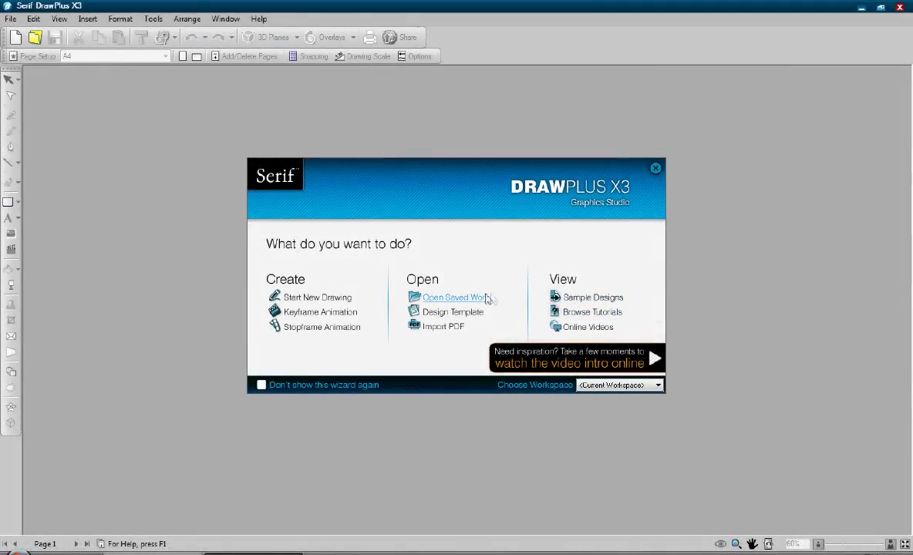
# Choose the New Year Sale design from the Posters > Retail design templates.
pyautogui.click(474, 313)
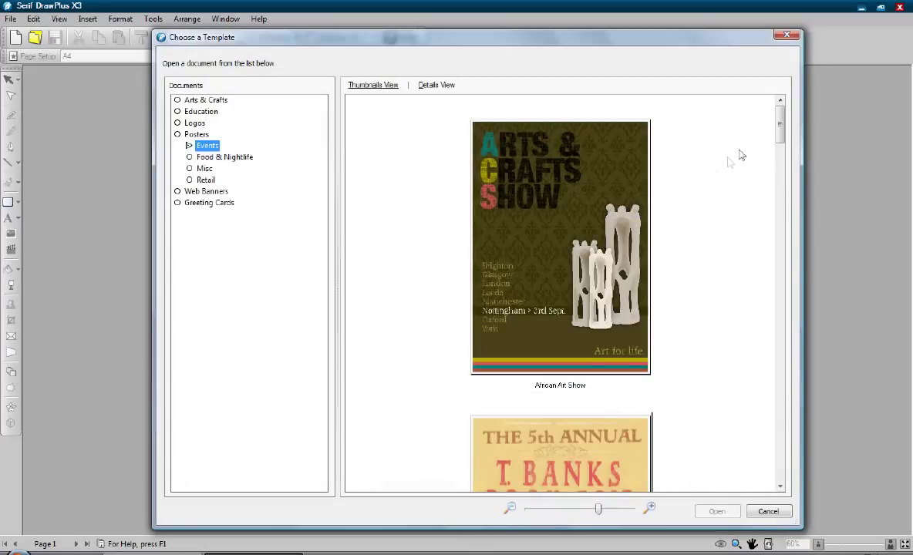
pyautogui.moveTo(780, 131); pyautogui.dragTo(778, 278)
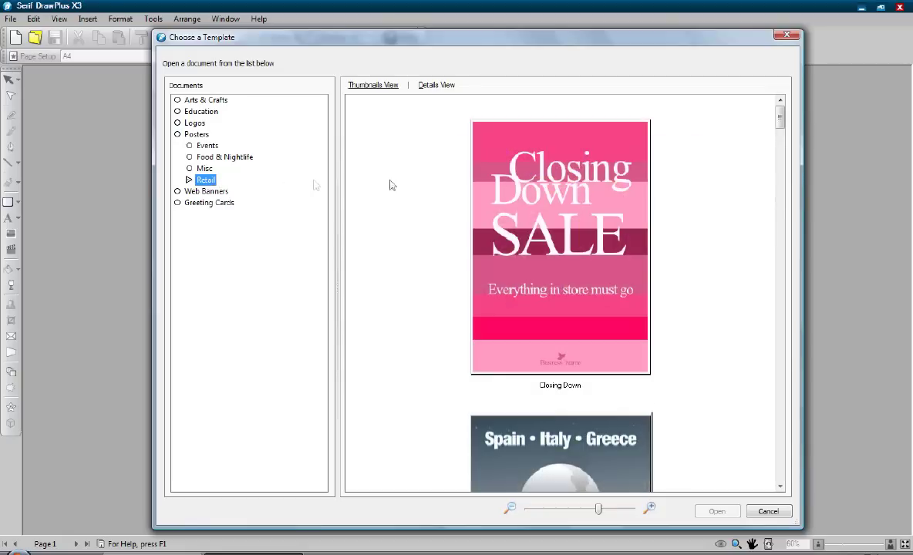
pyautogui.moveTo(780, 118); pyautogui.dragTo(779, 277)
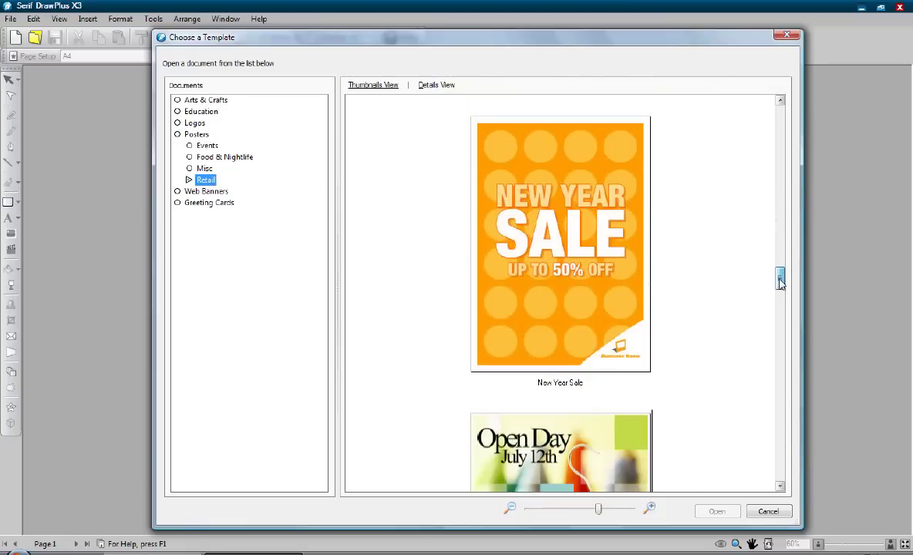
pyautogui.click(613, 242)
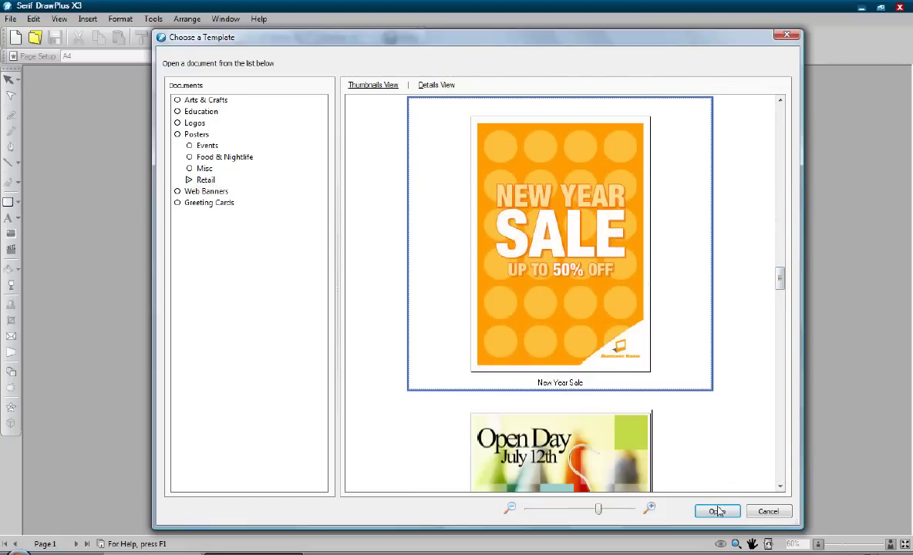
# Open the New Year Sale template and tilt its sale text group slightly.
pyautogui.click(717, 511)
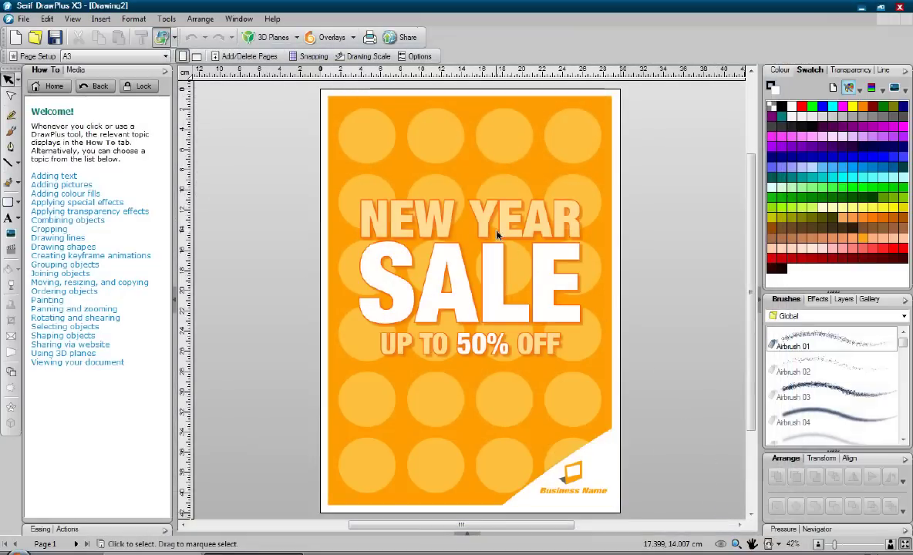
pyautogui.click(498, 236)
pyautogui.moveTo(164, 162); pyautogui.dragTo(168, 353)
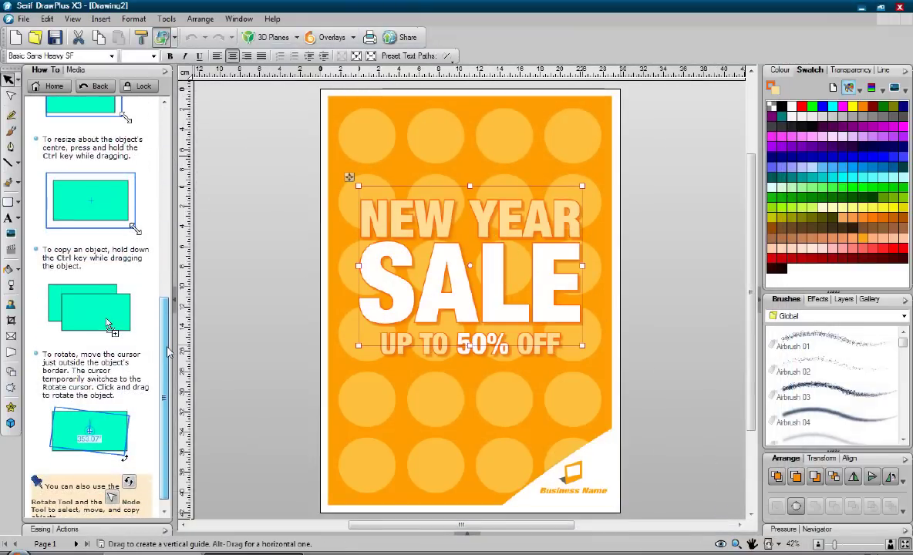
pyautogui.moveTo(586, 179); pyautogui.dragTo(572, 185)
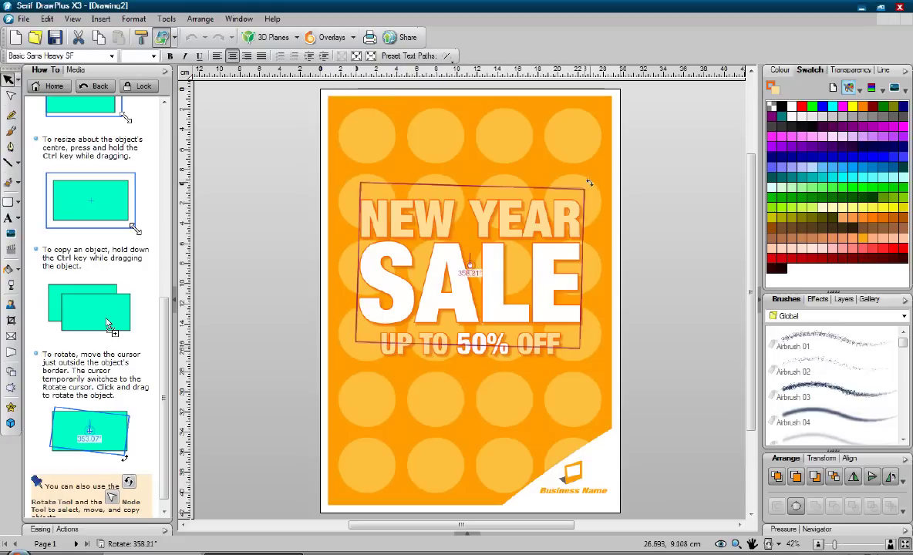
# Replace the NEW YEAR headline line with SUMMER.
pyautogui.click(518, 233)
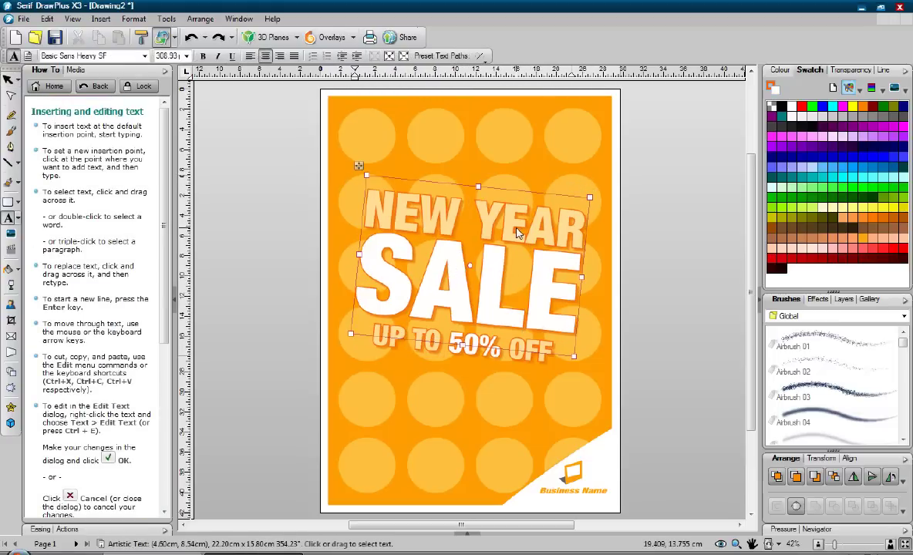
pyautogui.tripleClick(518, 233)
pyautogui.write('SUMMER')
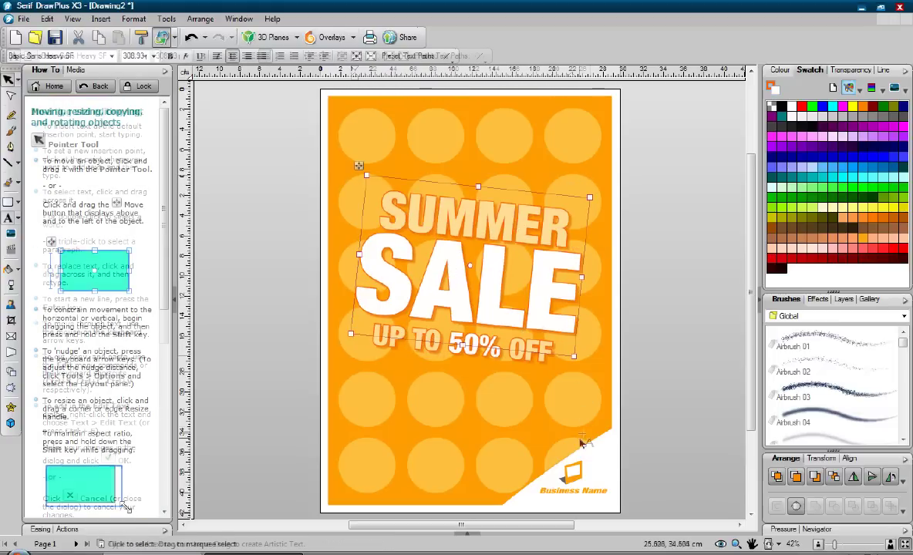
# Delete the Business Name group and place a Gallery logo in the bottom-right corner.
pyautogui.click(578, 478)
pyautogui.press('Delete')
pyautogui.click(869, 299)
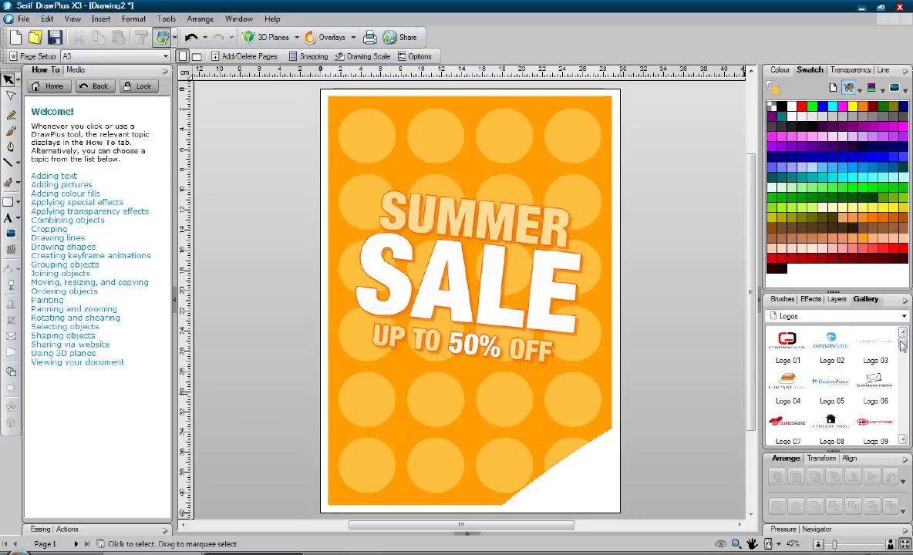
pyautogui.scroll(-10, 833, 370)
pyautogui.moveTo(787, 383)
pyautogui.mouseDown()
pyautogui.moveTo(579, 475)
pyautogui.moveTo(546, 443)
pyautogui.mouseUp()
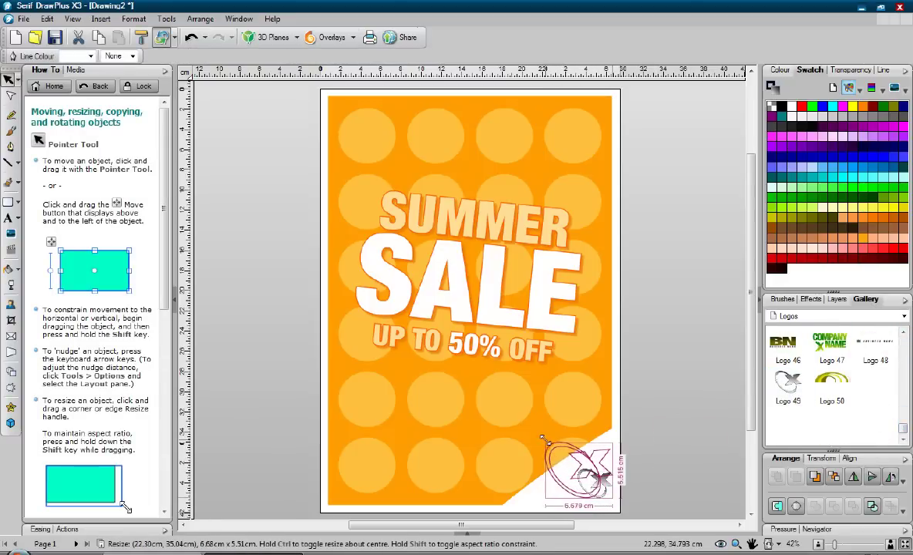
# Draw a Quick Star near the page top with 20 long, thin points.
pyautogui.click(669, 441)
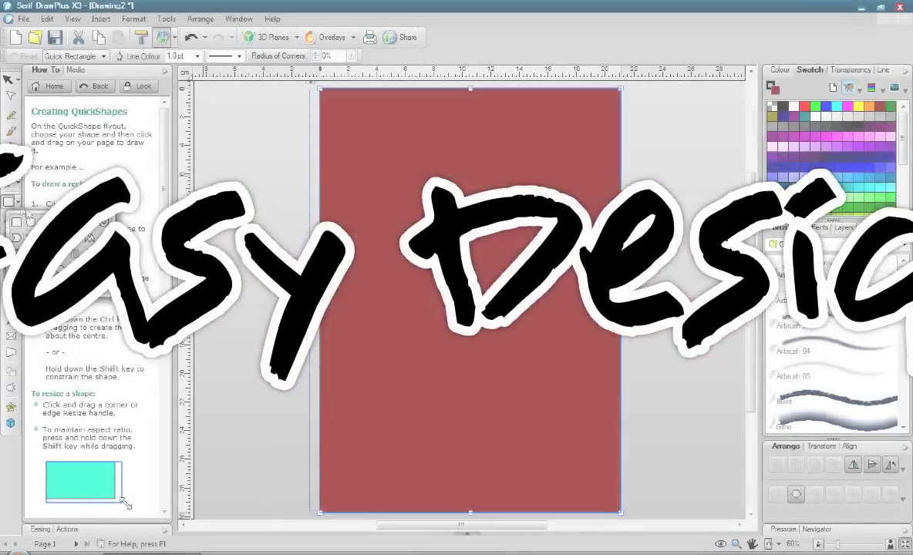
pyautogui.click(91, 214)
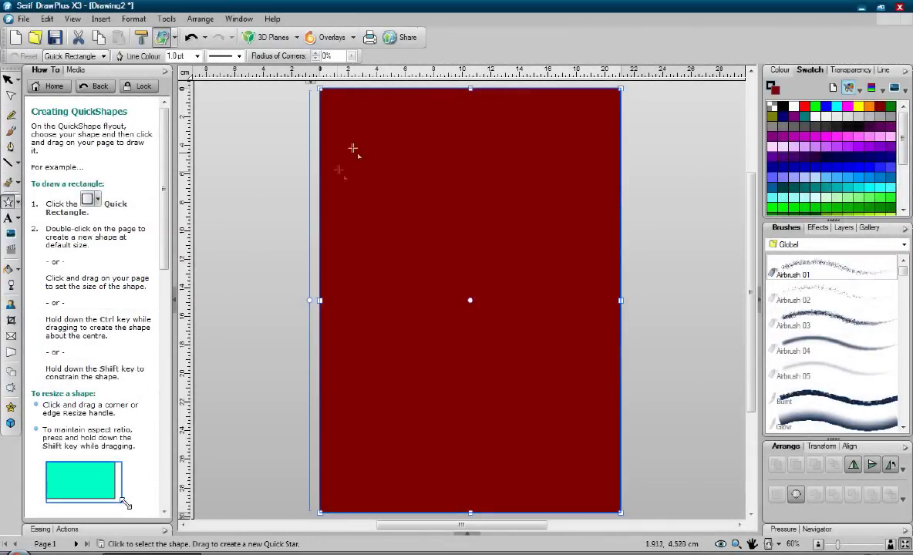
pyautogui.moveTo(383, 118); pyautogui.dragTo(559, 292)
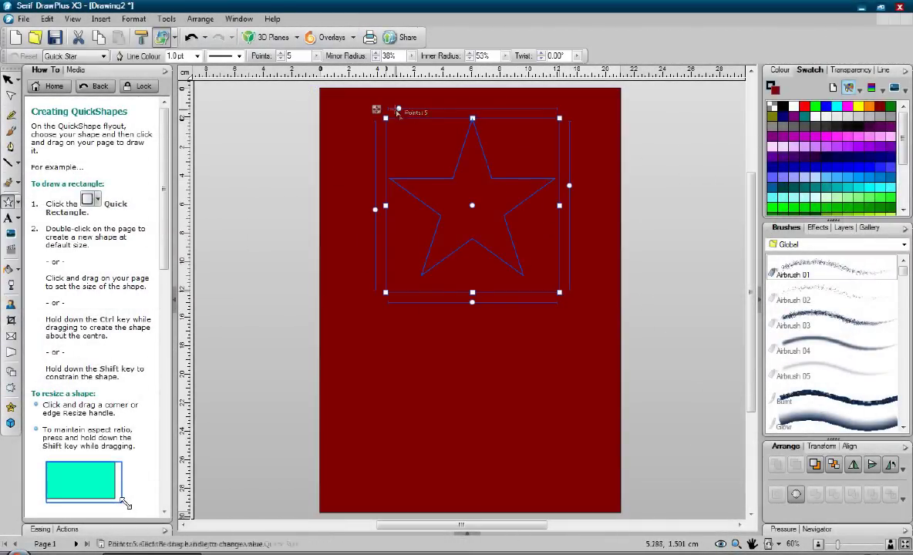
pyautogui.moveTo(398, 112); pyautogui.dragTo(484, 108)
pyautogui.moveTo(569, 185); pyautogui.dragTo(568, 269)
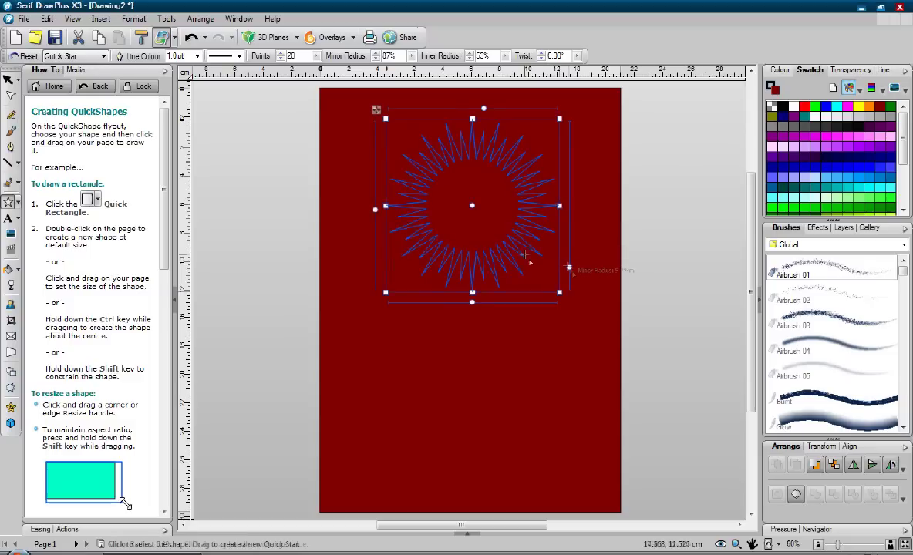
pyautogui.moveTo(378, 216); pyautogui.dragTo(375, 242)
pyautogui.moveTo(375, 188); pyautogui.dragTo(374, 183)
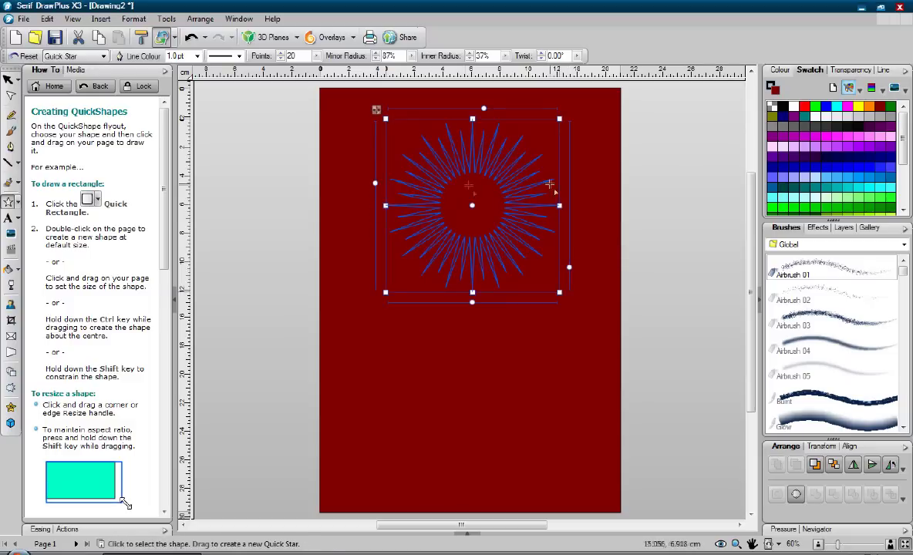
# Fill the star orange and fade its lower half with a linear transparency.
pyautogui.click(868, 108)
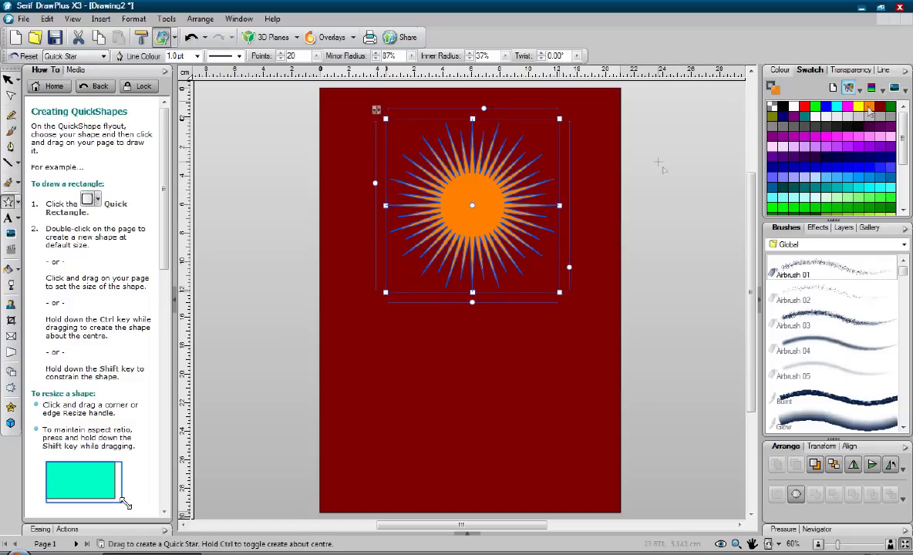
pyautogui.click(11, 286)
pyautogui.moveTo(472, 168); pyautogui.dragTo(475, 194)
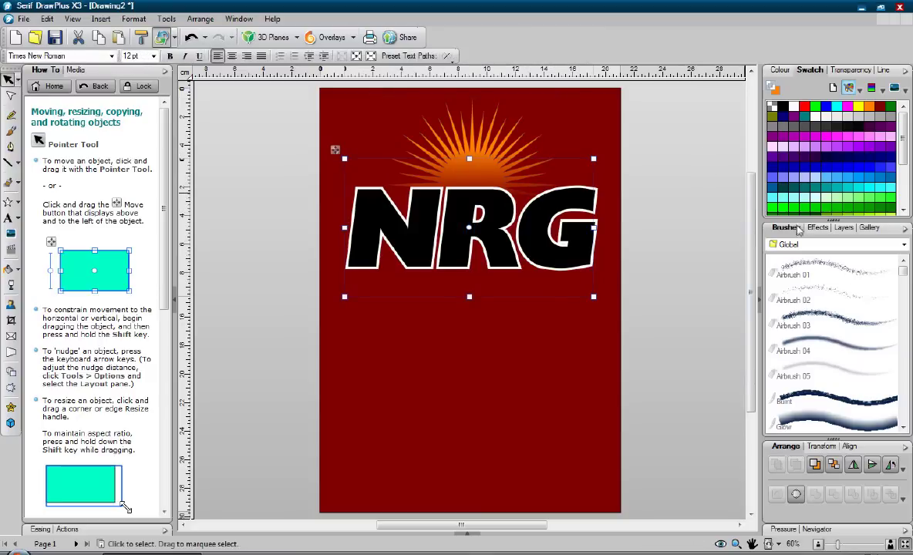
# Apply the shiny red glass Gloss preset from the Effects gallery to the NRG title.
pyautogui.click(816, 228)
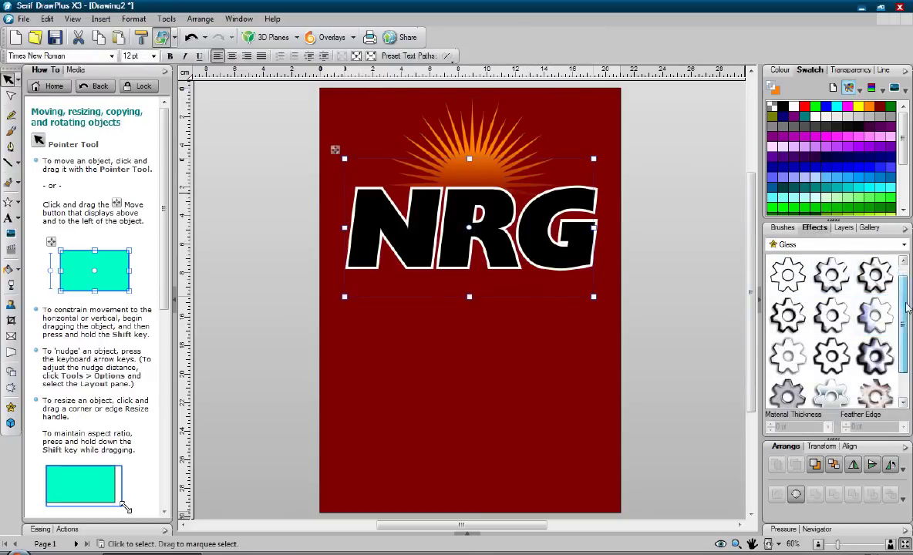
pyautogui.scroll(-1, 907, 307)
pyautogui.click(864, 333)
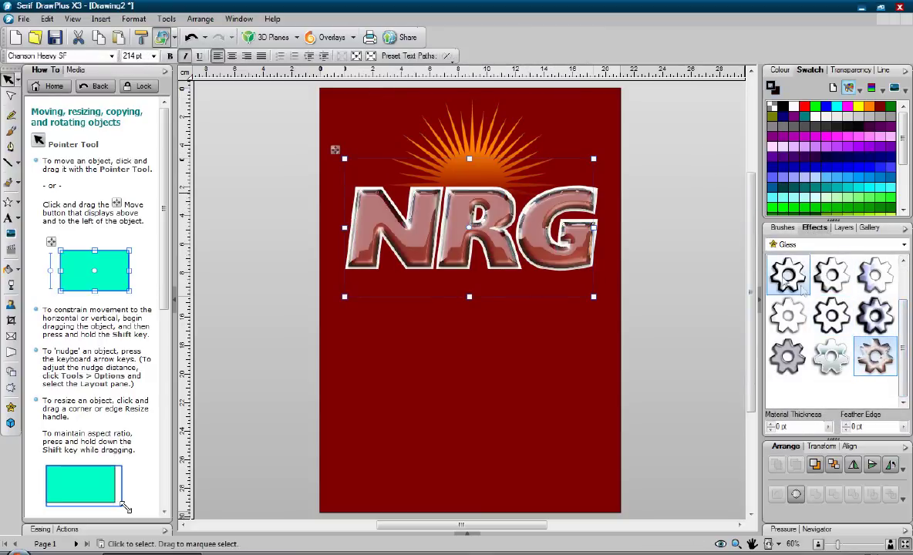
pyautogui.click(686, 269)
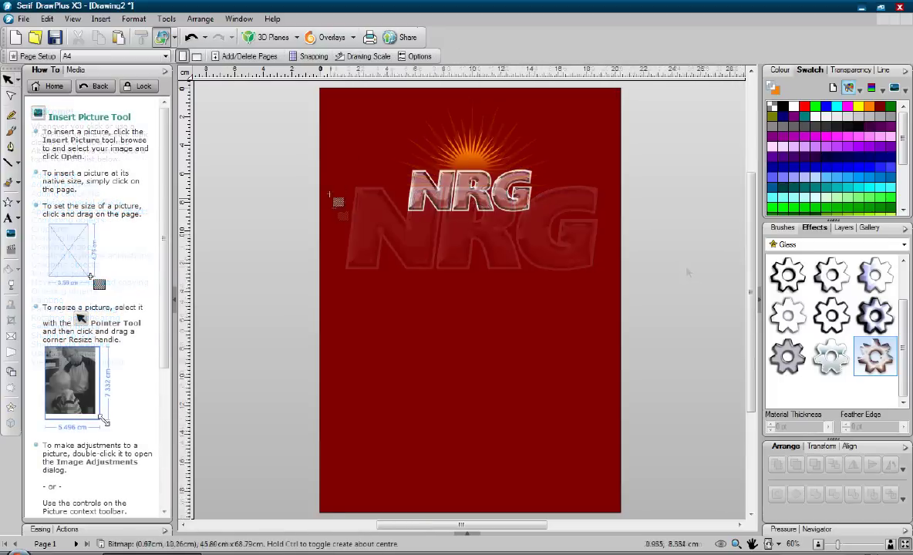
# Insert the dancing-woman picture and trace it with AutoTrace's Photo Image Trace.
pyautogui.moveTo(337, 125); pyautogui.dragTo(647, 474)
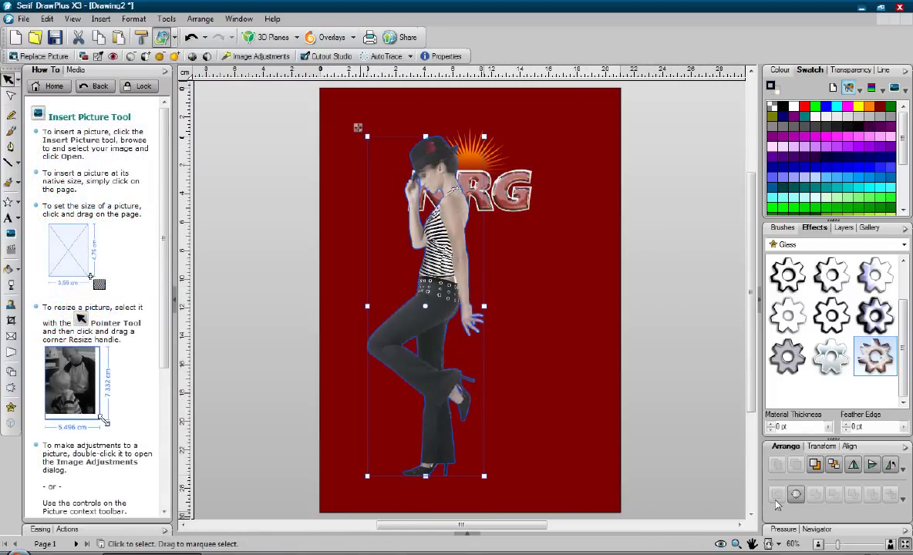
pyautogui.click(364, 54)
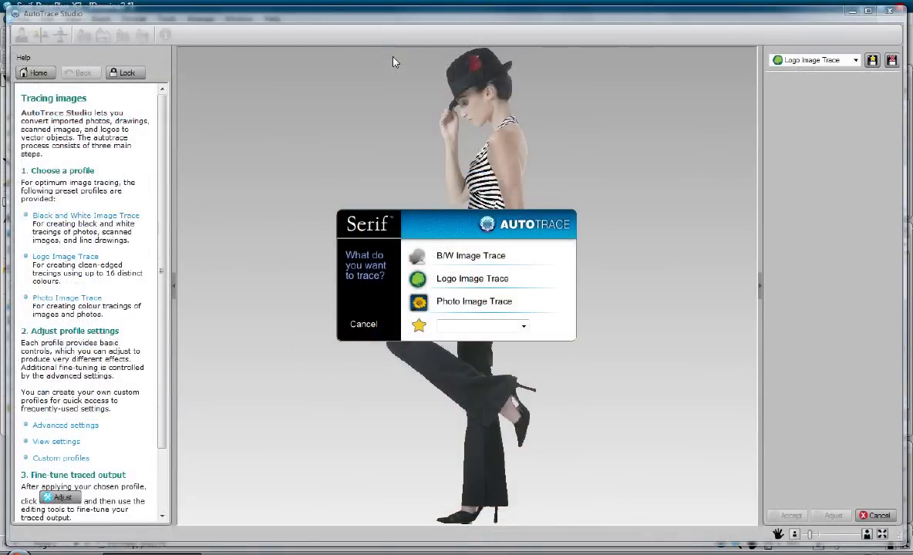
pyautogui.click(492, 304)
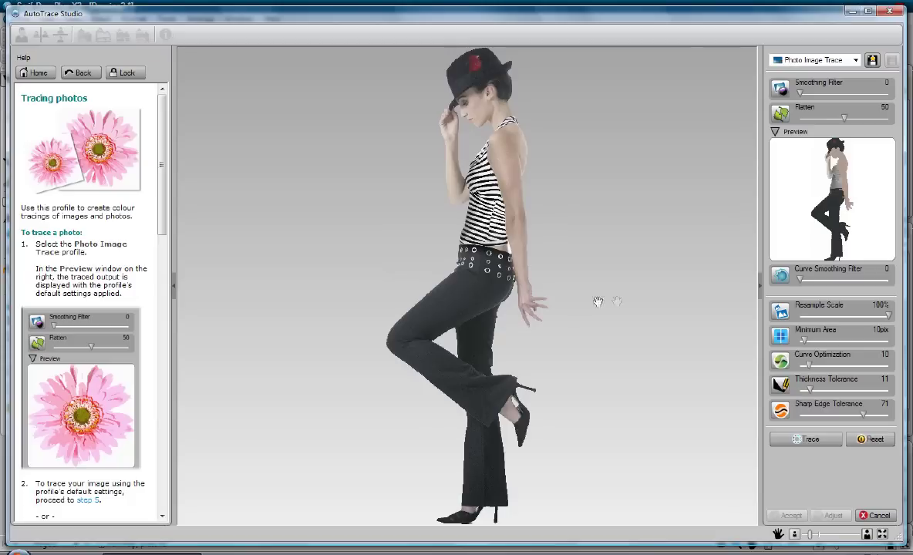
pyautogui.click(807, 441)
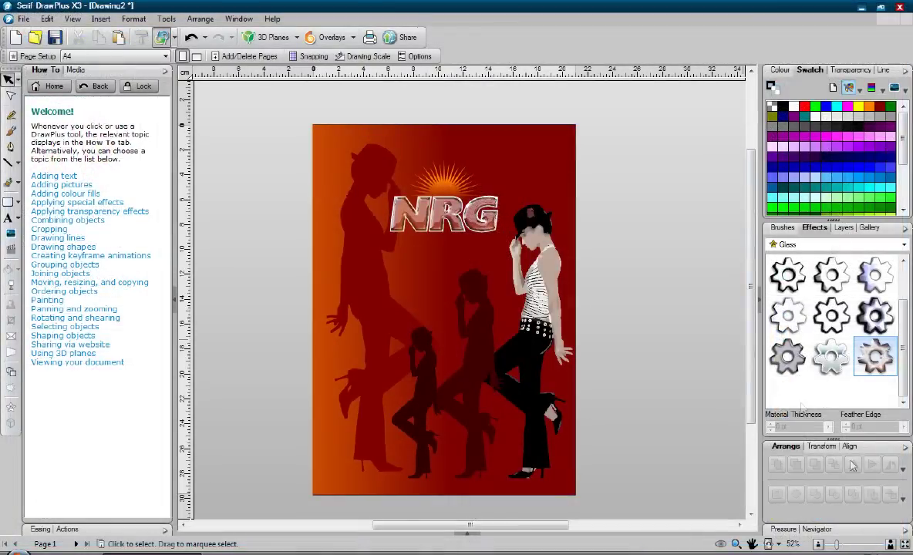
# Paint Fireball brush flames along the poster's bottom and right edge, behind the woman.
pyautogui.click(907, 544)
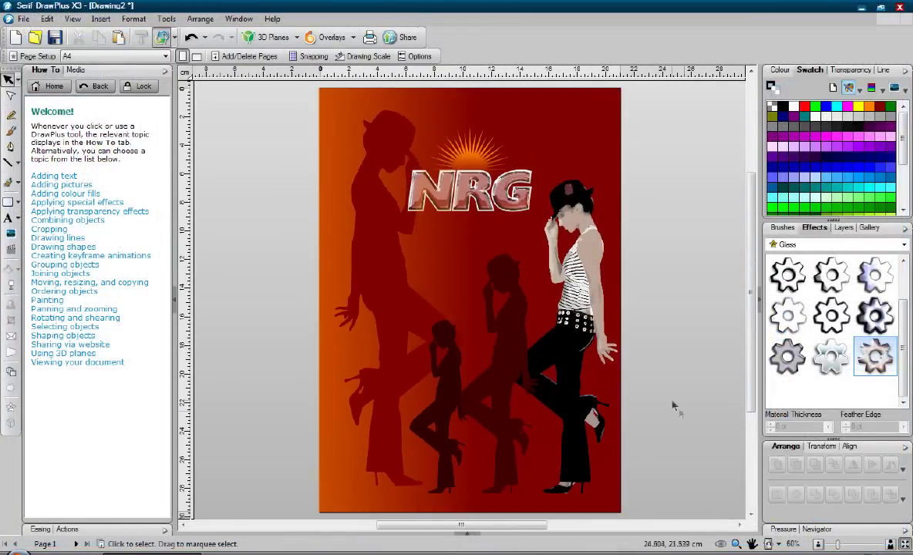
pyautogui.click(11, 131)
pyautogui.click(832, 370)
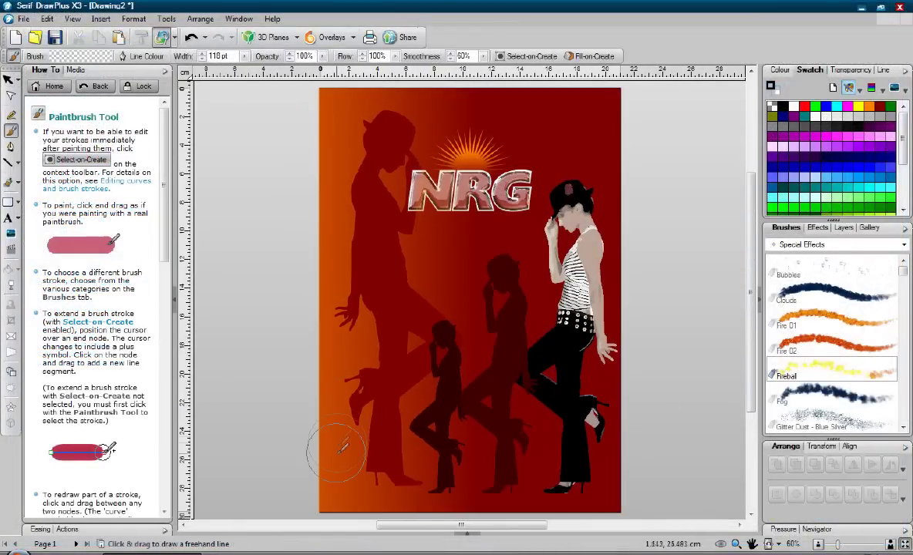
pyautogui.moveTo(316, 462)
pyautogui.mouseDown()
pyautogui.moveTo(522, 472)
pyautogui.moveTo(617, 99)
pyautogui.mouseUp()
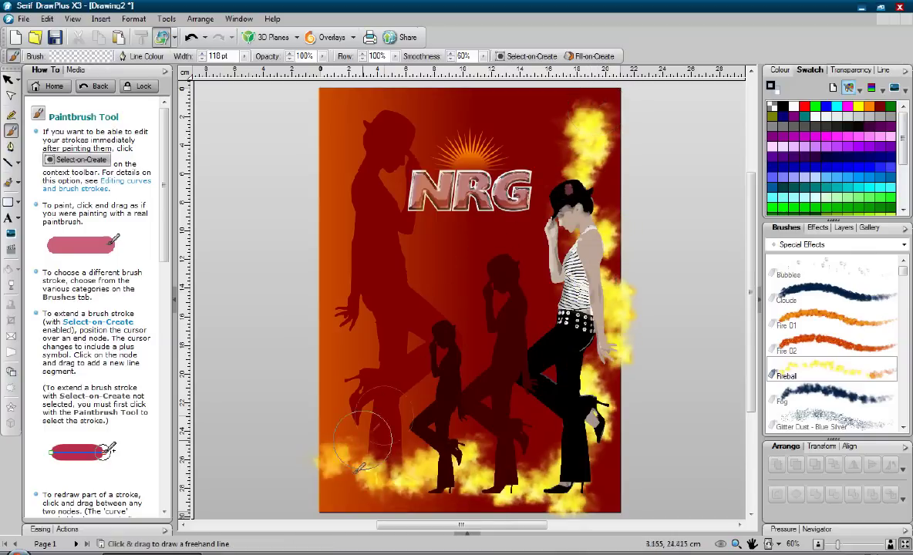
pyautogui.moveTo(357, 487); pyautogui.dragTo(655, 97)
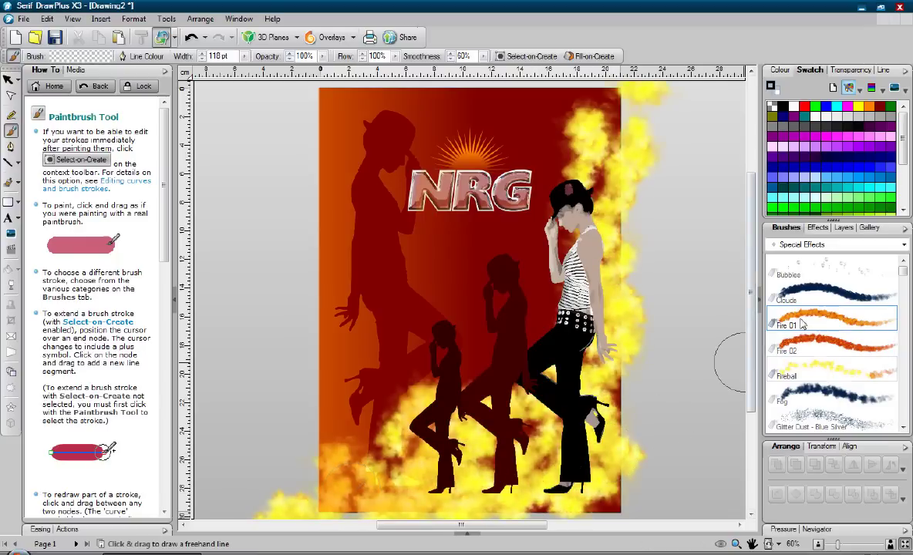
pyautogui.moveTo(356, 491)
pyautogui.mouseDown()
pyautogui.moveTo(532, 394)
pyautogui.moveTo(634, 83)
pyautogui.mouseUp()
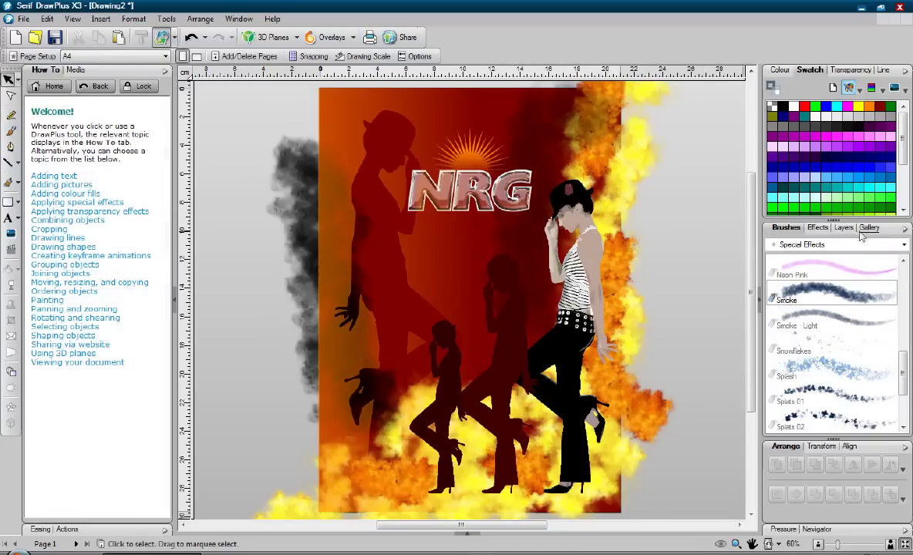
pyautogui.click(867, 228)
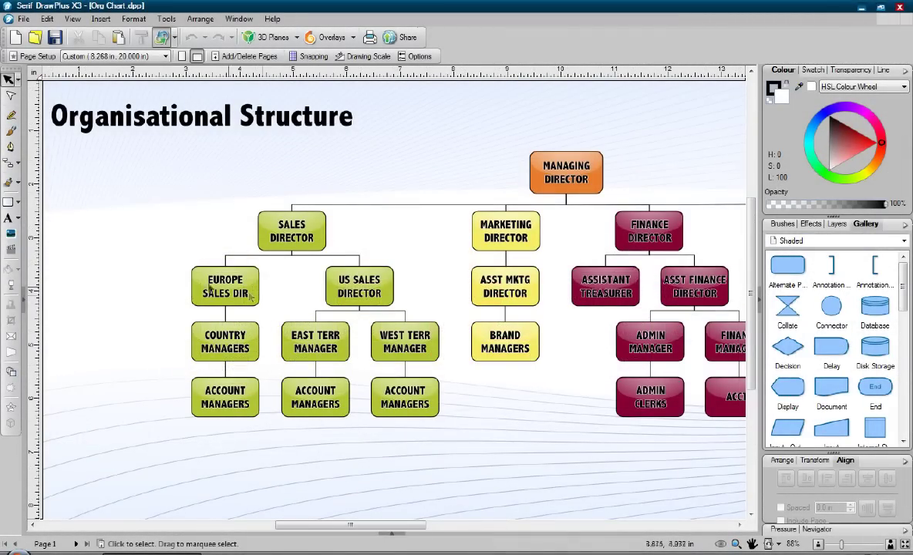
# Connect the leftmost sales box up to Sales Director with a connector.
pyautogui.moveTo(177, 287)
pyautogui.mouseDown()
pyautogui.moveTo(255, 417)
pyautogui.moveTo(160, 408)
pyautogui.mouseUp()
pyautogui.click(162, 224)
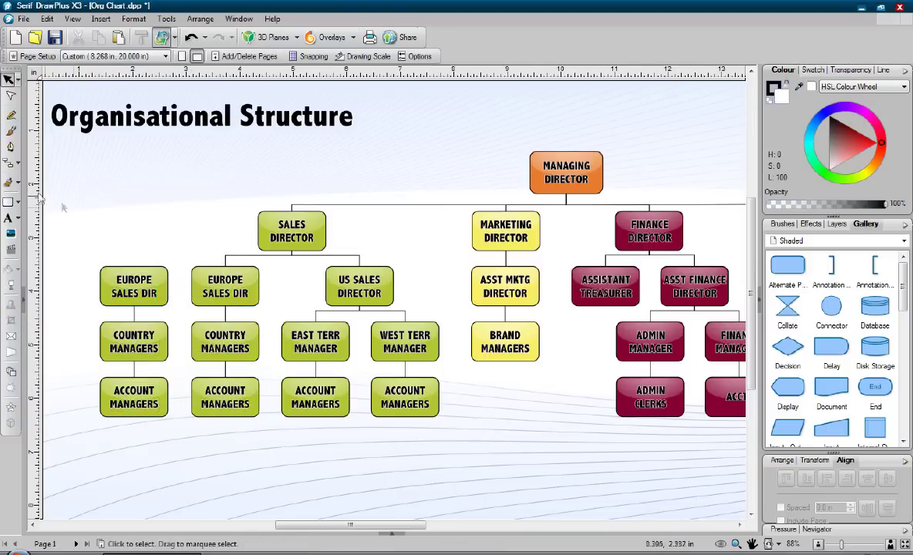
pyautogui.click(7, 163)
pyautogui.moveTo(131, 258); pyautogui.dragTo(165, 254)
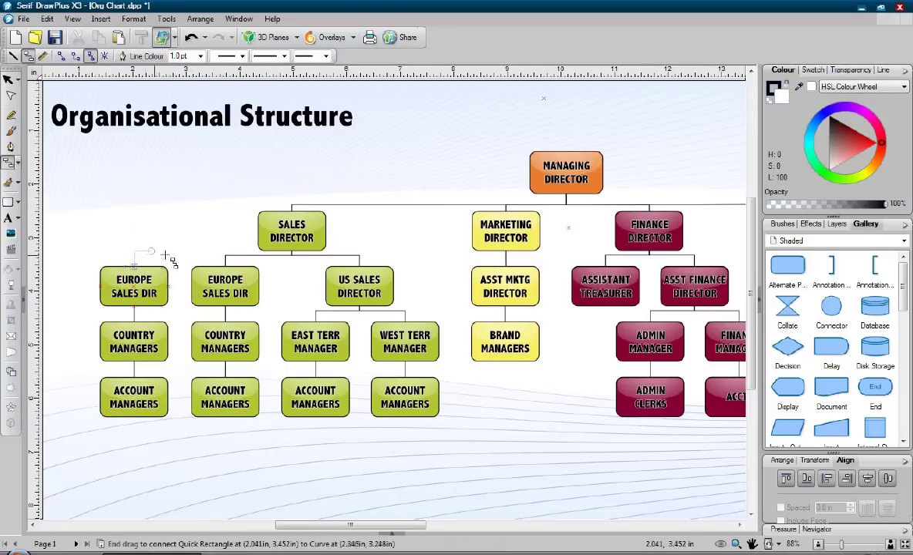
pyautogui.moveTo(293, 251); pyautogui.dragTo(292, 252)
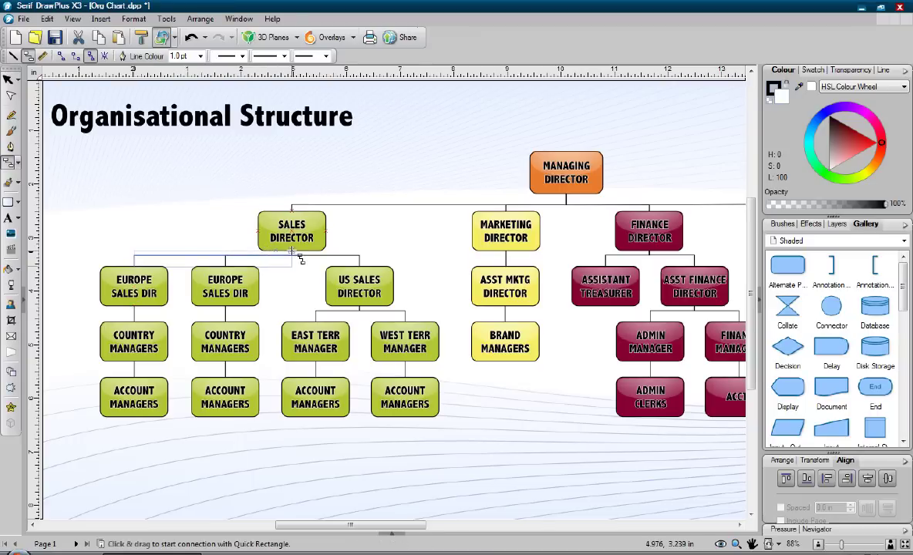
# Change that box's label to read ASIA SALES DIR.
pyautogui.click(147, 281)
pyautogui.write('ASI')
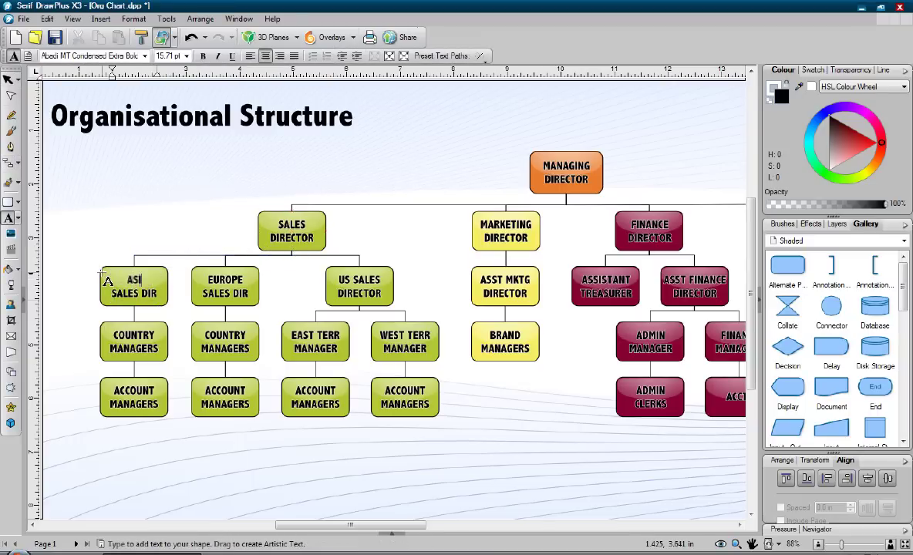
pyautogui.write('A')
pyautogui.press('Escape')
pyautogui.press('Escape')
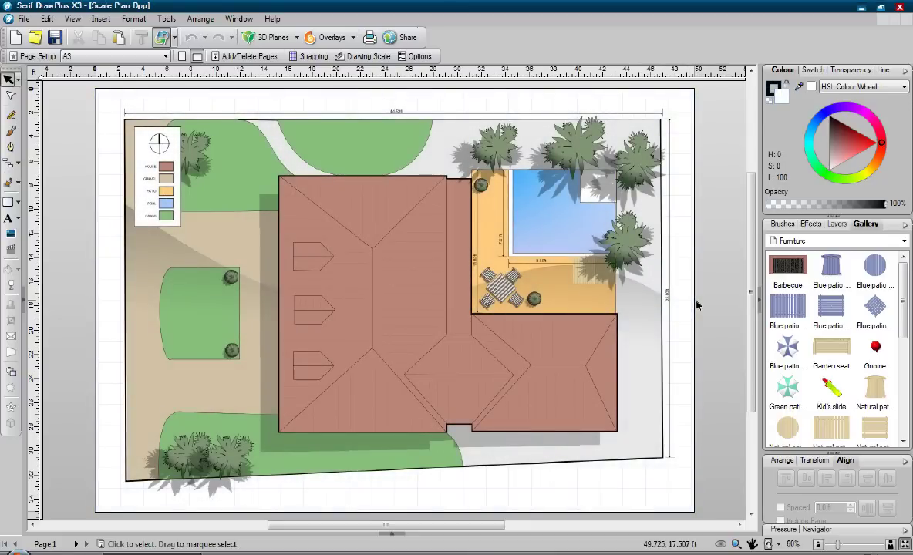
# Dimension the patio deck at 3.56 ft and place the Blue patio umbrella over the table.
pyautogui.click(494, 252)
pyautogui.scroll(5, 494, 252)
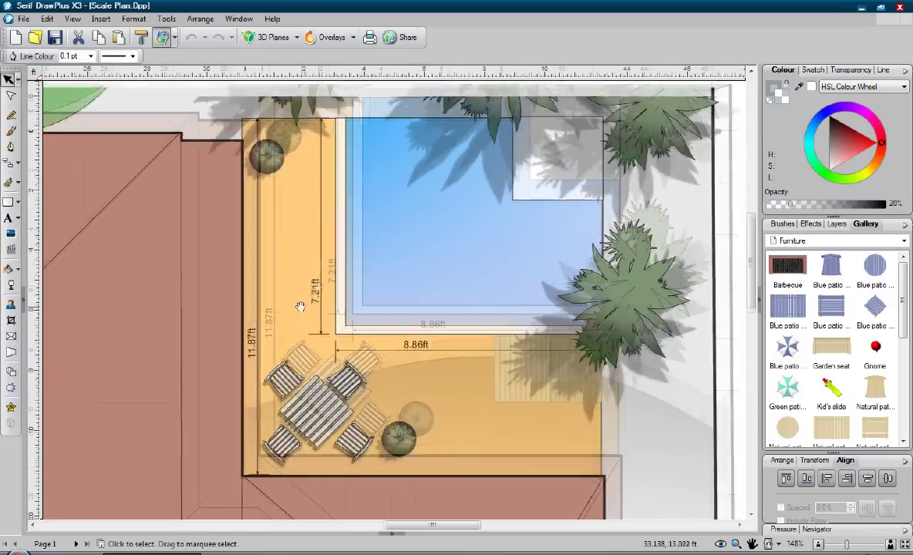
pyautogui.click(19, 163)
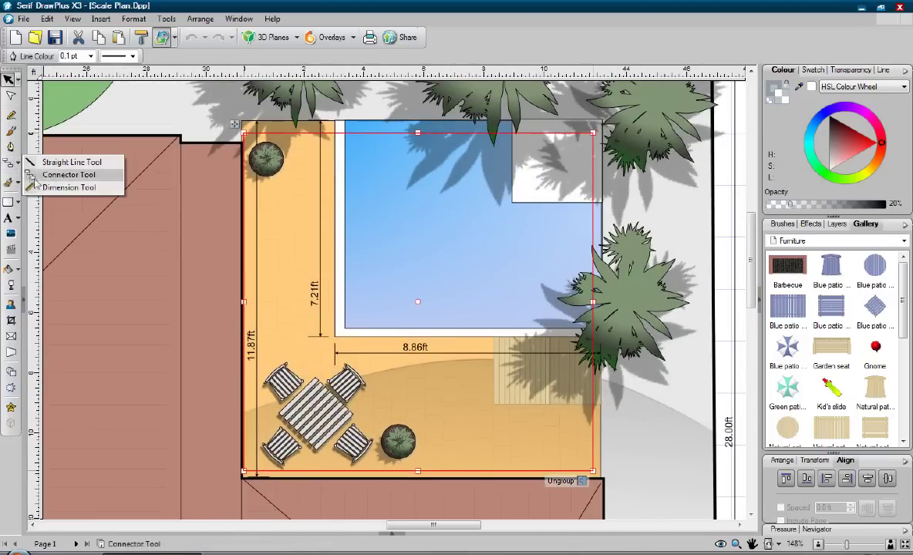
pyautogui.click(38, 188)
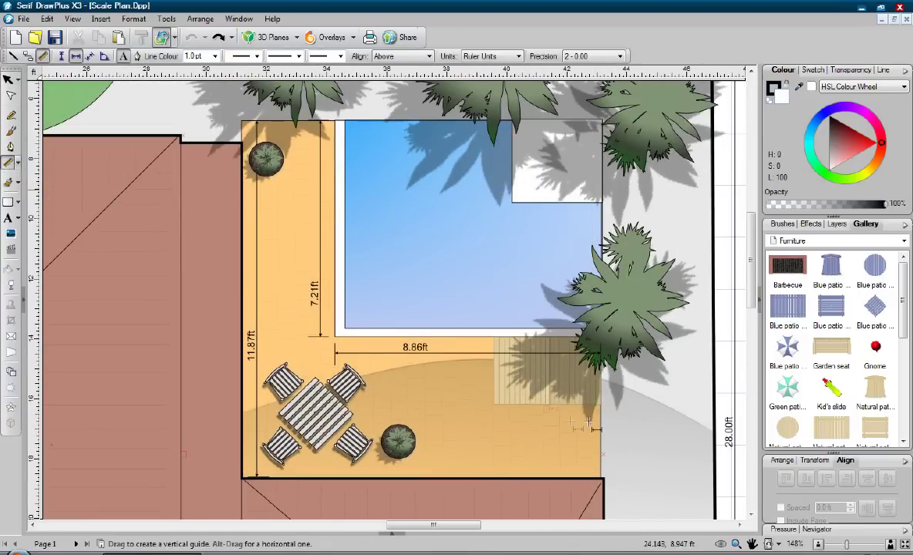
pyautogui.moveTo(509, 401); pyautogui.dragTo(494, 404)
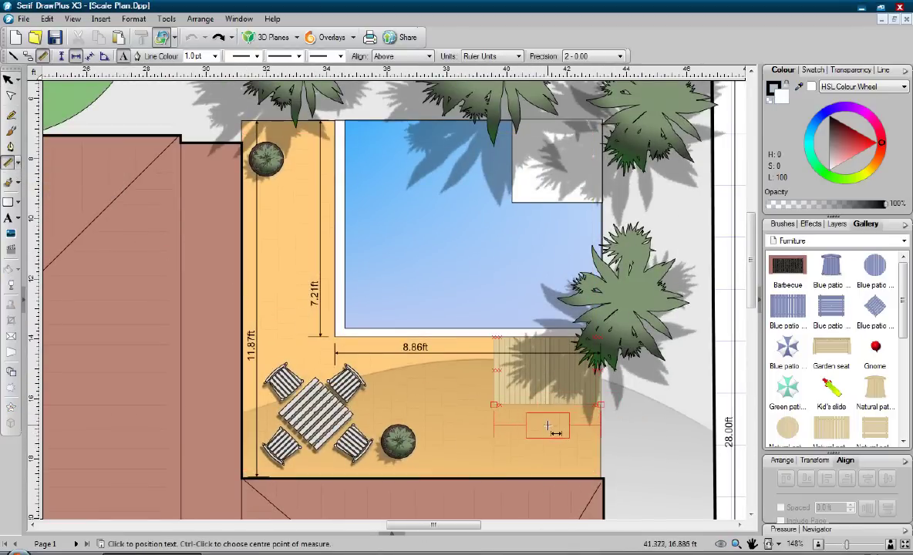
pyautogui.click(547, 425)
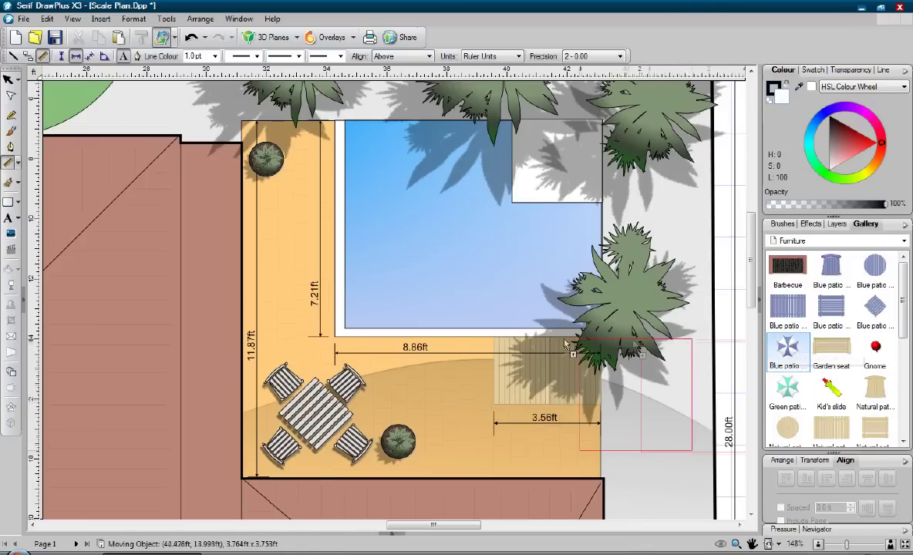
pyautogui.moveTo(792, 345); pyautogui.dragTo(261, 361)
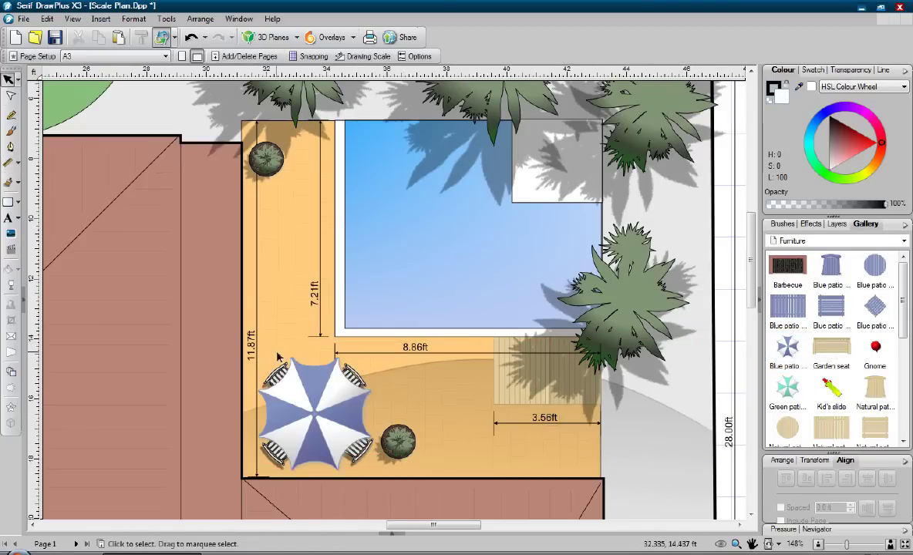
pyautogui.click(862, 544)
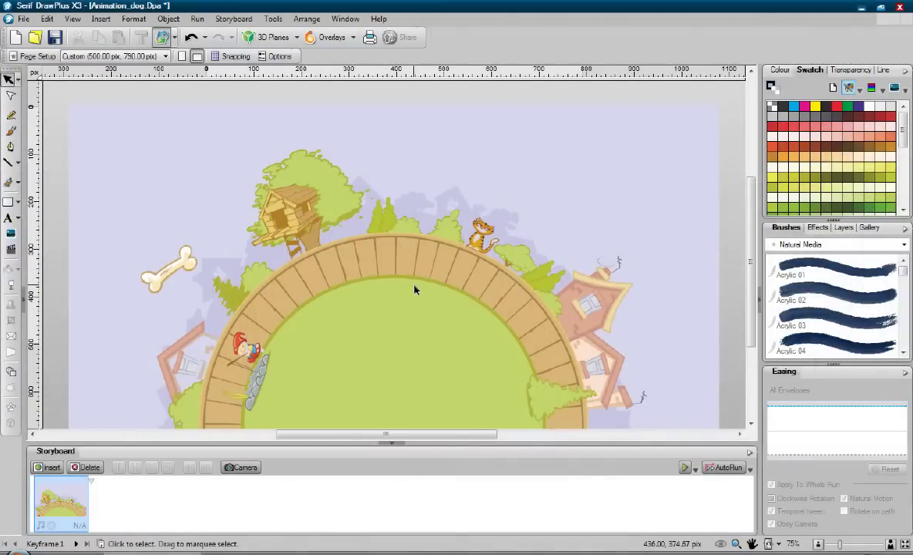
# Insert a 5.0-second keyframe, enlarge the background picture, and preview the animation.
pyautogui.click(53, 468)
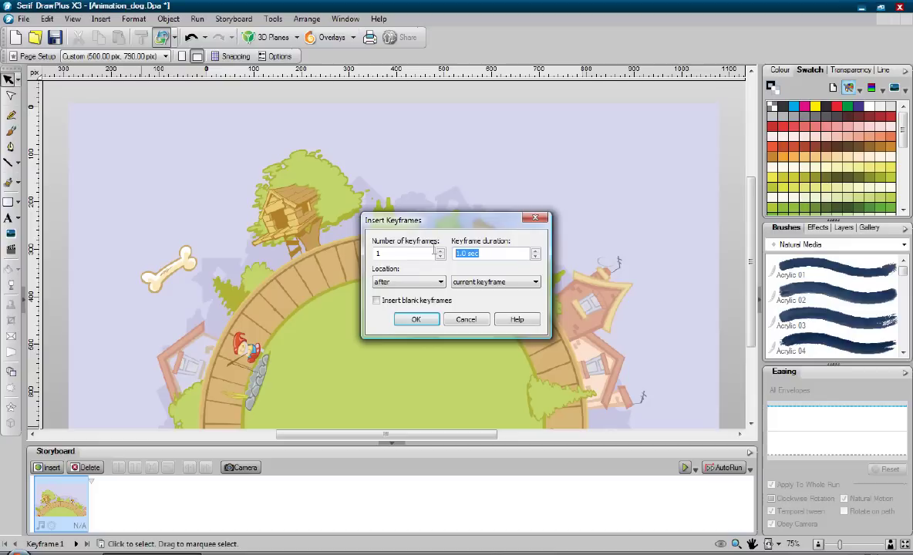
pyautogui.click(415, 319)
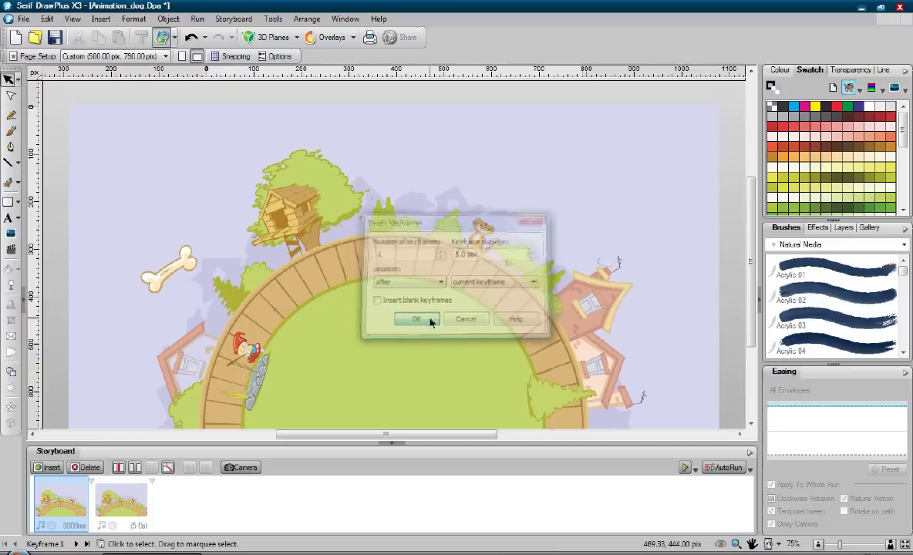
pyautogui.click(152, 202)
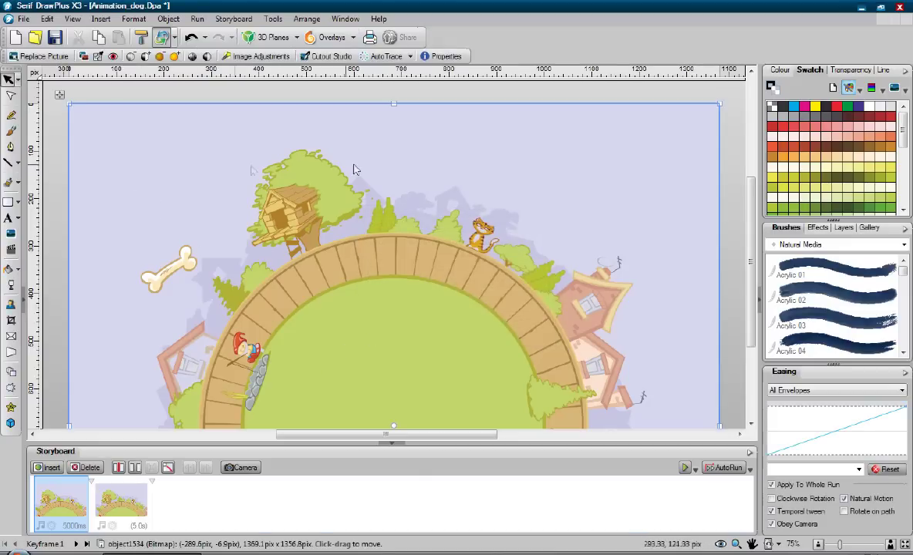
pyautogui.moveTo(722, 101); pyautogui.dragTo(715, 96)
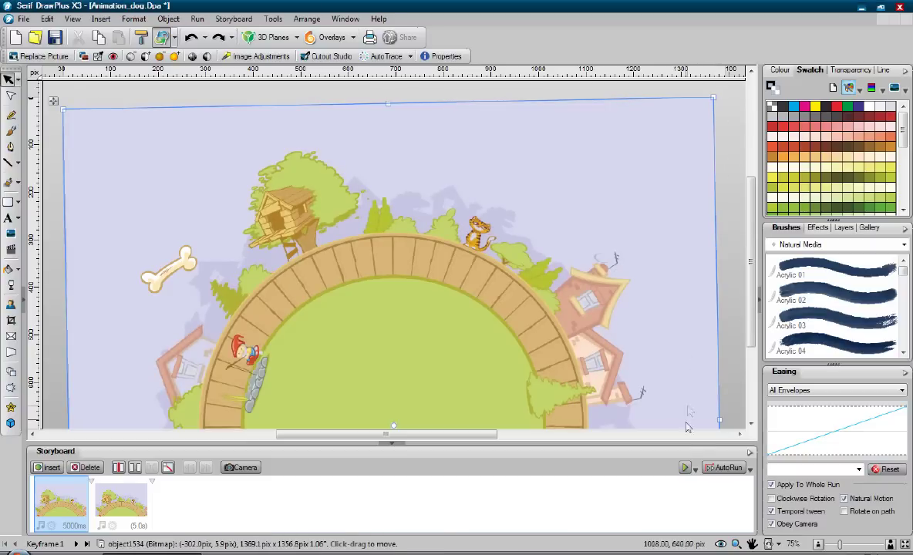
pyautogui.click(685, 468)
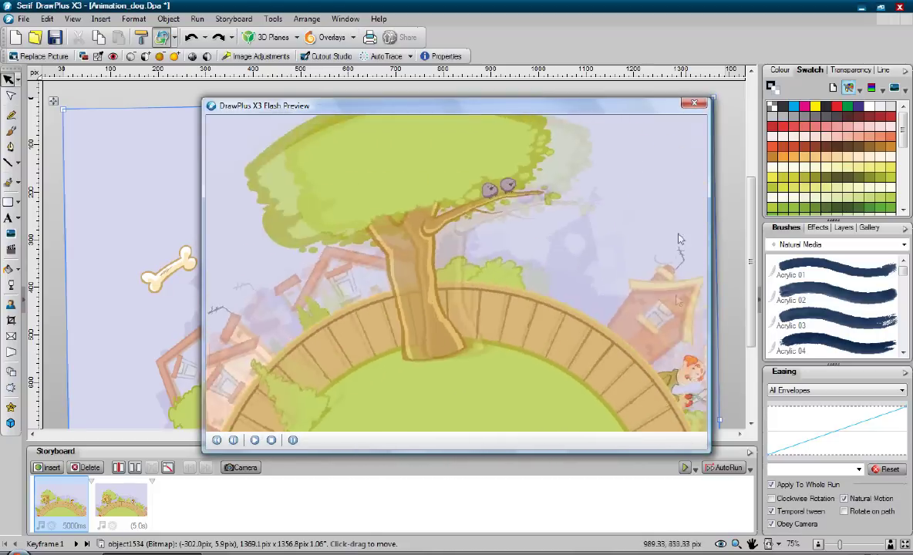
pyautogui.click(691, 106)
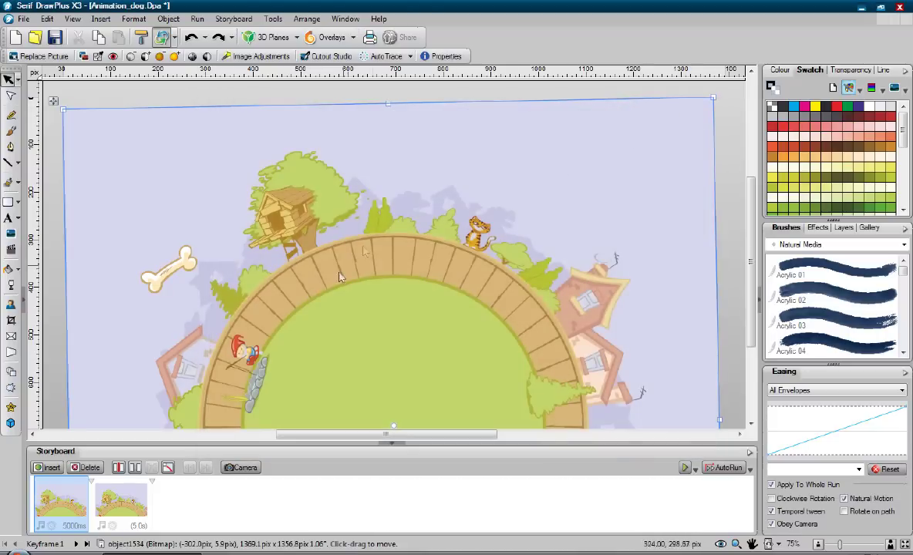
# Split keyframe 1 into two, move the bone into the sky in keyframe 2, and preview.
pyautogui.click(135, 515)
pyautogui.moveTo(159, 274); pyautogui.dragTo(249, 287)
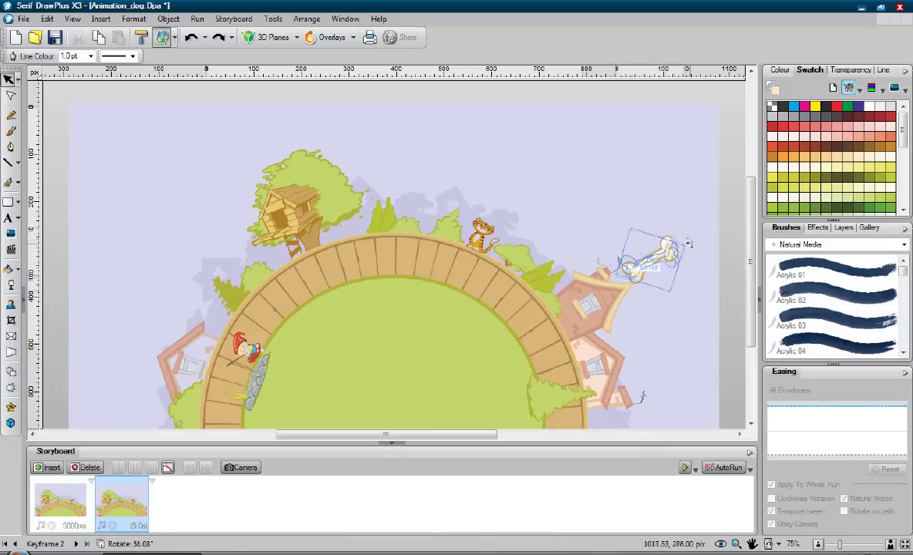
pyautogui.click(61, 496)
pyautogui.click(118, 467)
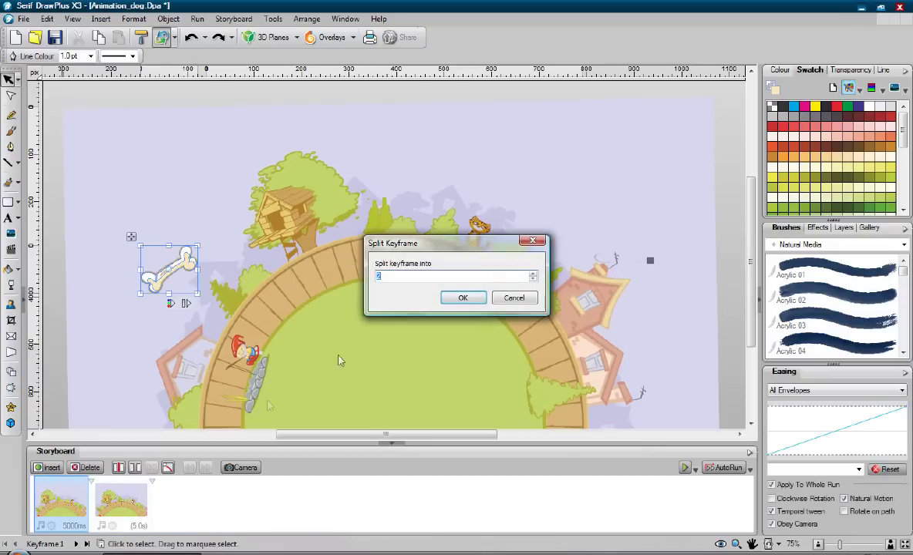
pyautogui.click(465, 299)
pyautogui.click(125, 506)
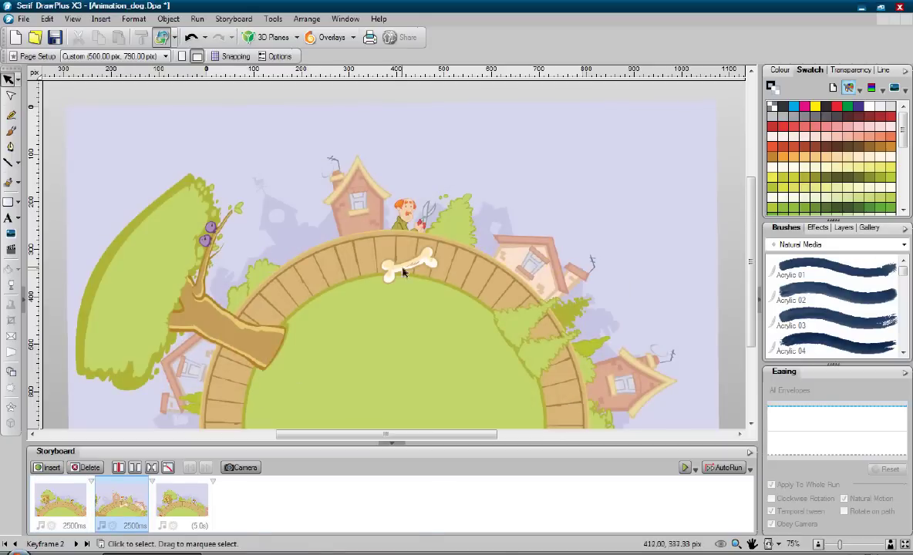
pyautogui.moveTo(402, 271); pyautogui.dragTo(400, 152)
pyautogui.click(683, 468)
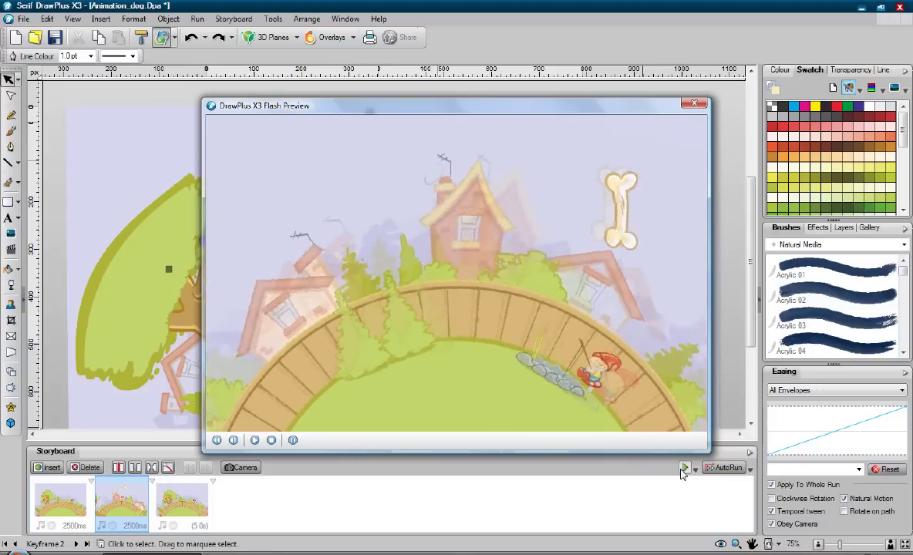
pyautogui.click(693, 101)
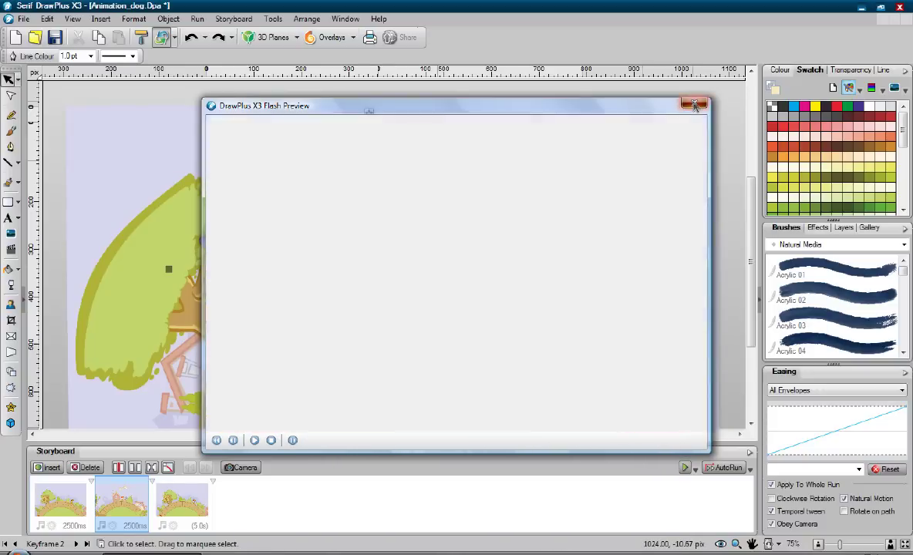
# Insert the running dog movie clip over the arch and preview the animation.
pyautogui.click(101, 20)
pyautogui.click(117, 61)
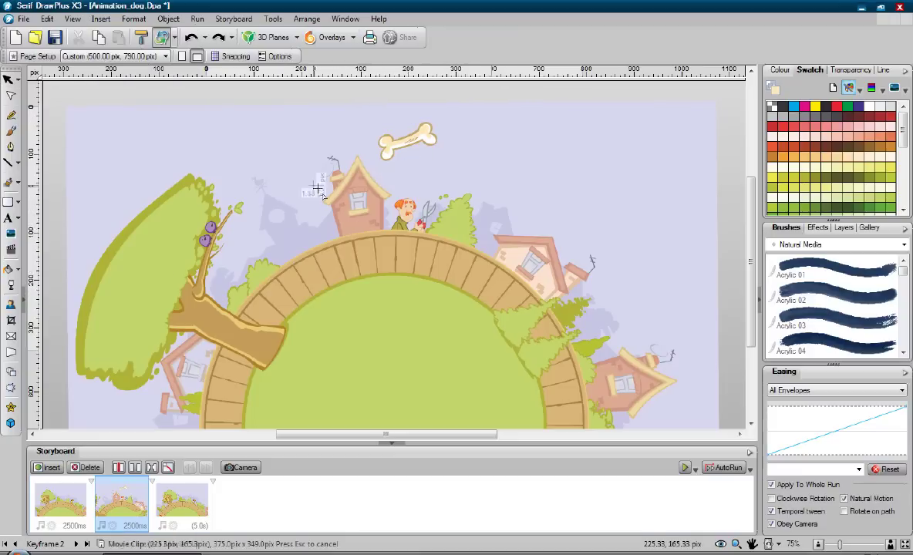
pyautogui.moveTo(472, 344); pyautogui.dragTo(475, 346)
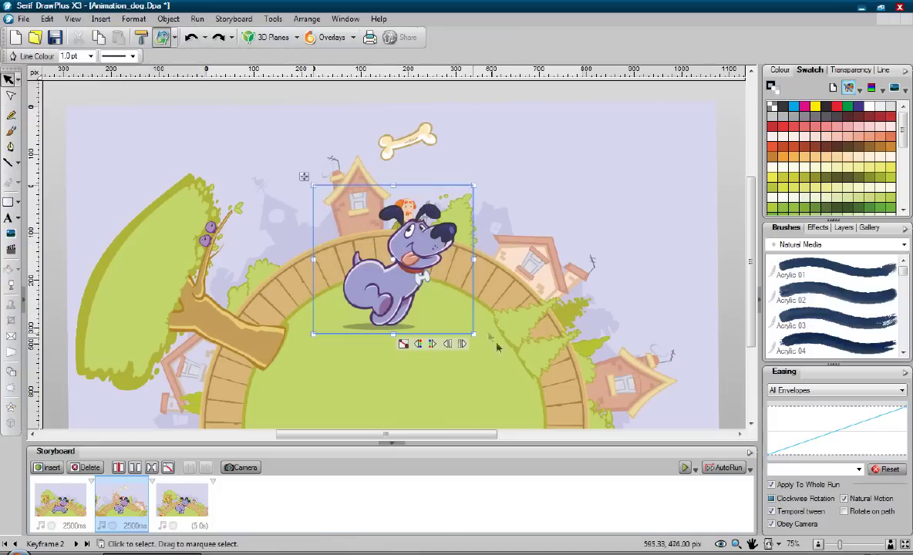
pyautogui.click(684, 468)
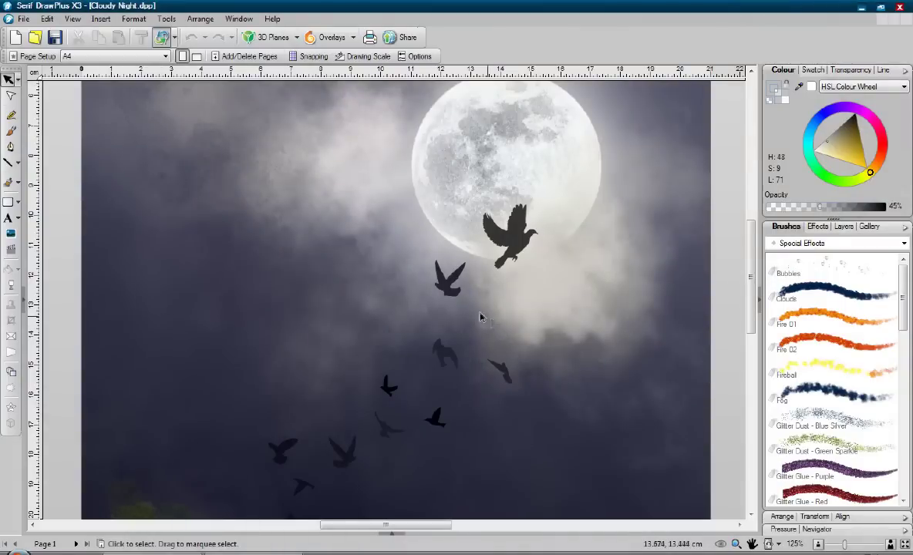
# Open Export as Image for Cloudy Night and compare JPEG, TIFF, PNG and HD Photo previews.
pyautogui.click(23, 19)
pyautogui.moveTo(46, 210)
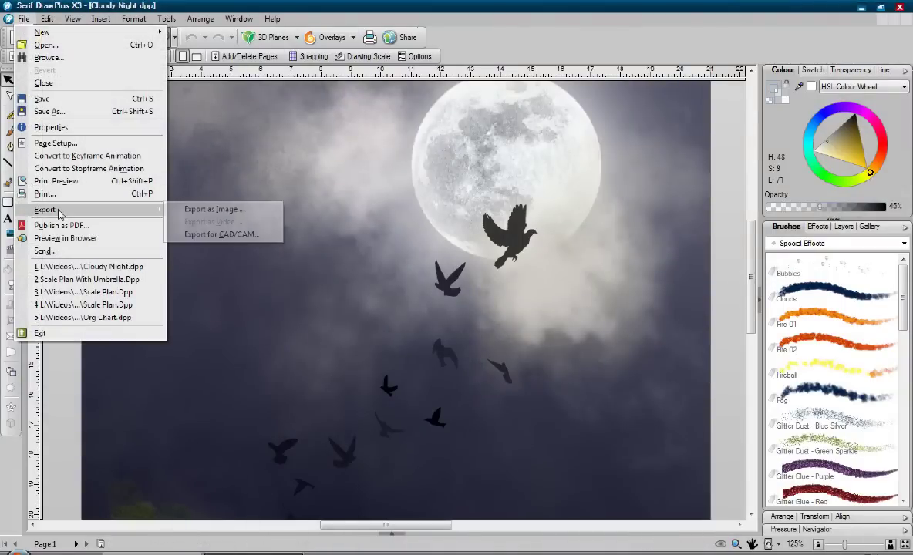
pyautogui.click(193, 211)
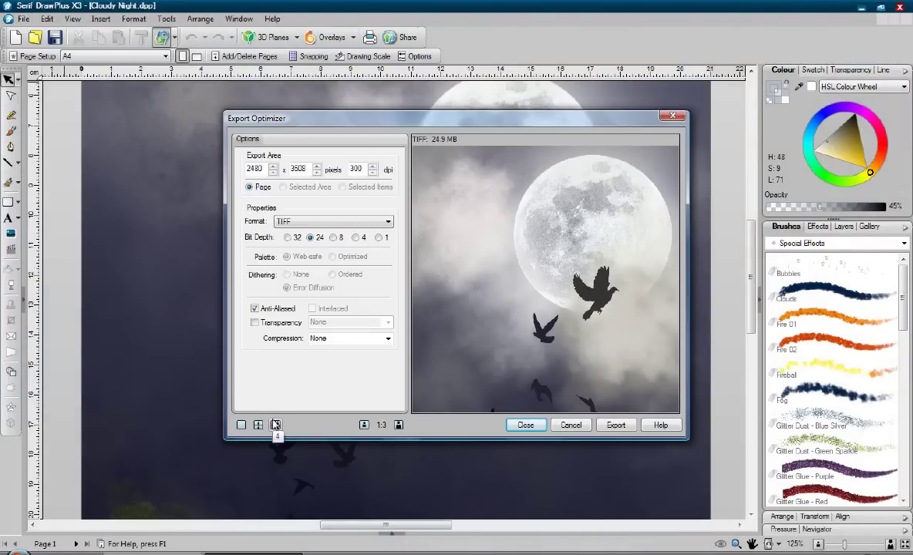
pyautogui.click(275, 424)
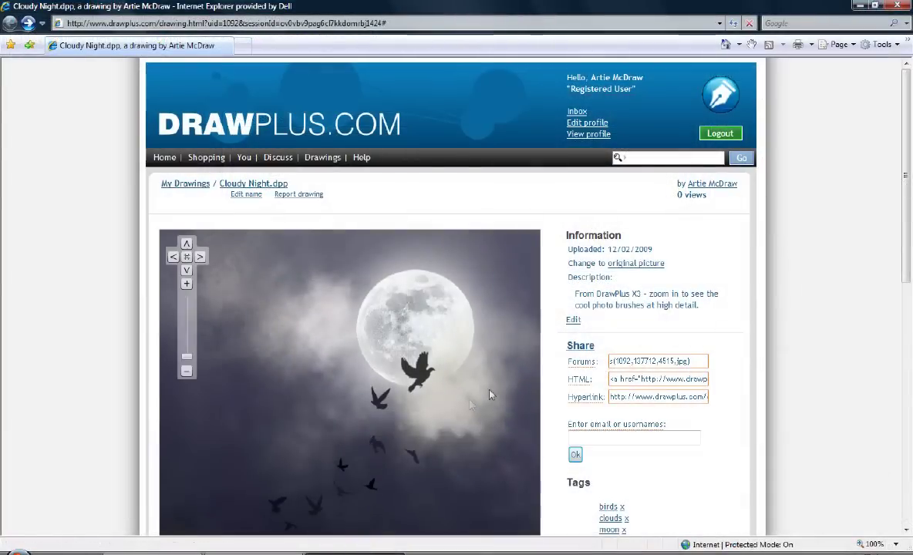
pyautogui.scroll(2, 434, 368)
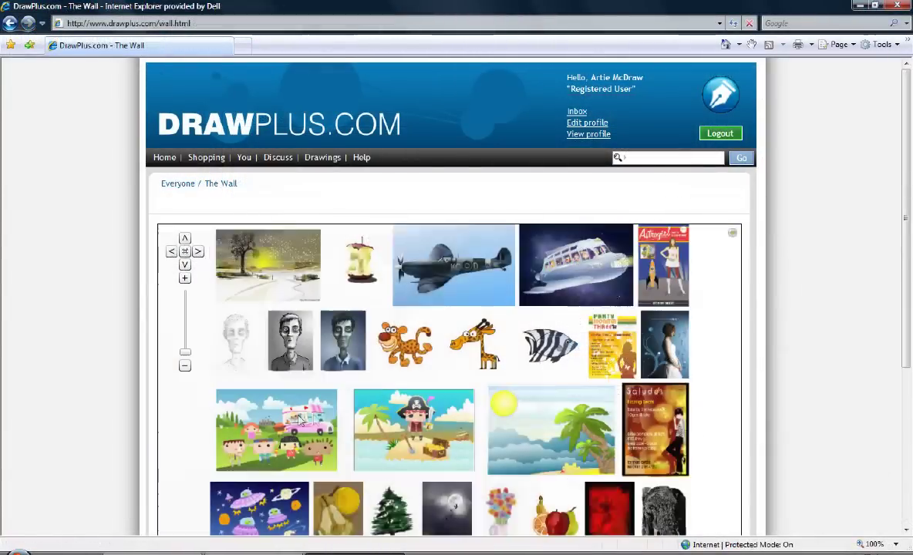
# Zoom in on the Cloudy Night drawing, then on the ice-cream van picture on The Wall.
pyautogui.scroll(3, 303, 432)
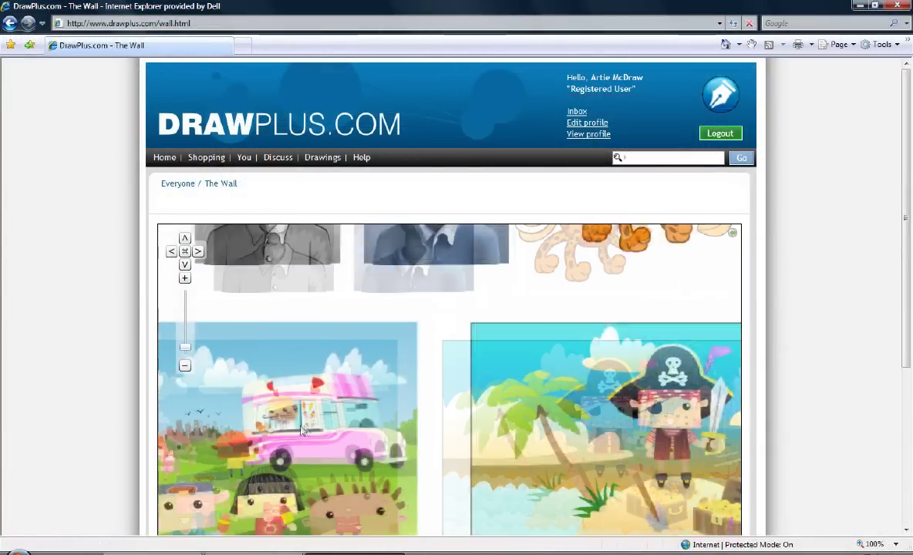
pyautogui.scroll(2, 303, 432)
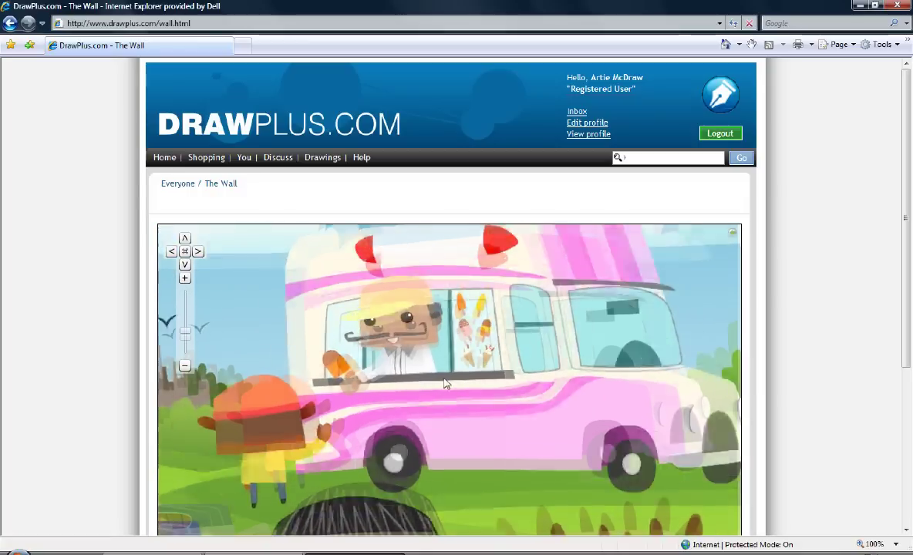